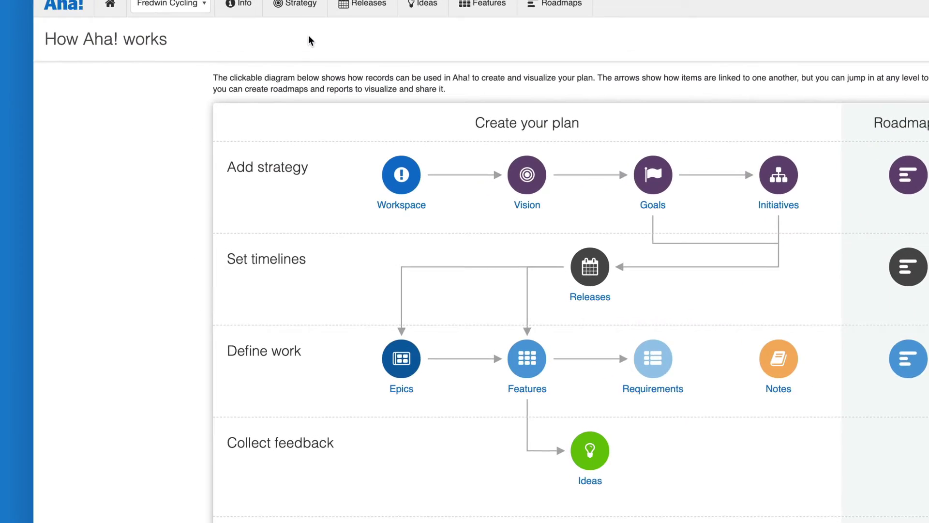
- On the Releases Gantt, add release Social integrations 1.0 in Fredwin Cycling, due 02/26/2021
{"action": "left_click", "coordinate": [396, 22]}
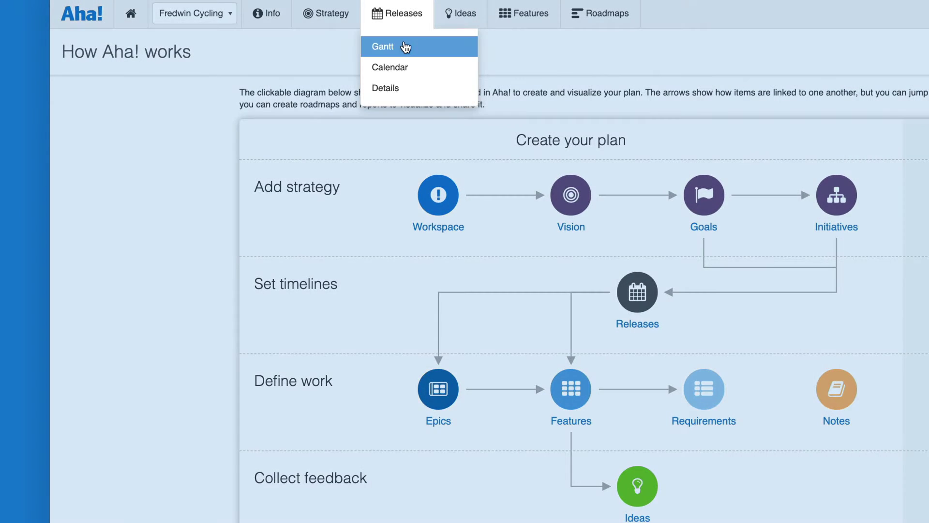
{"action": "left_click", "coordinate": [406, 46]}
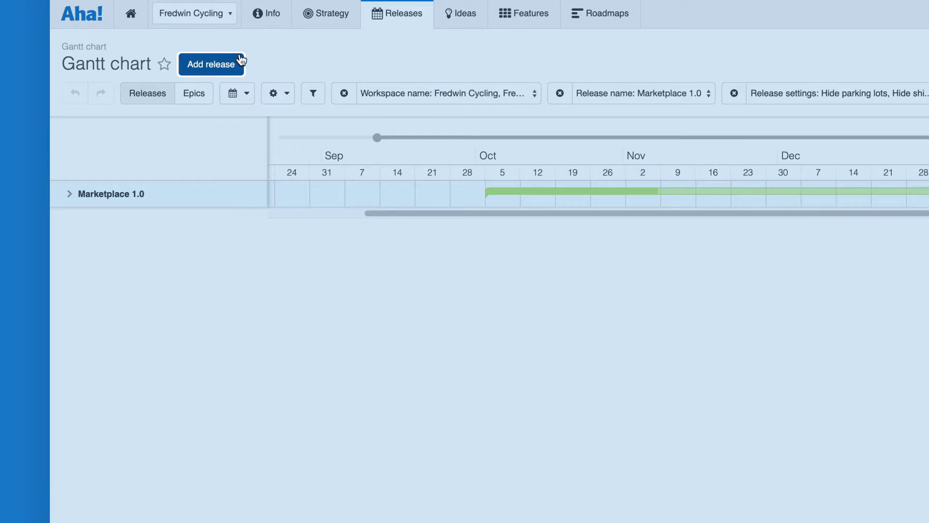
{"action": "left_click", "coordinate": [211, 64]}
{"action": "type", "text": "Social integrations 1.0"}
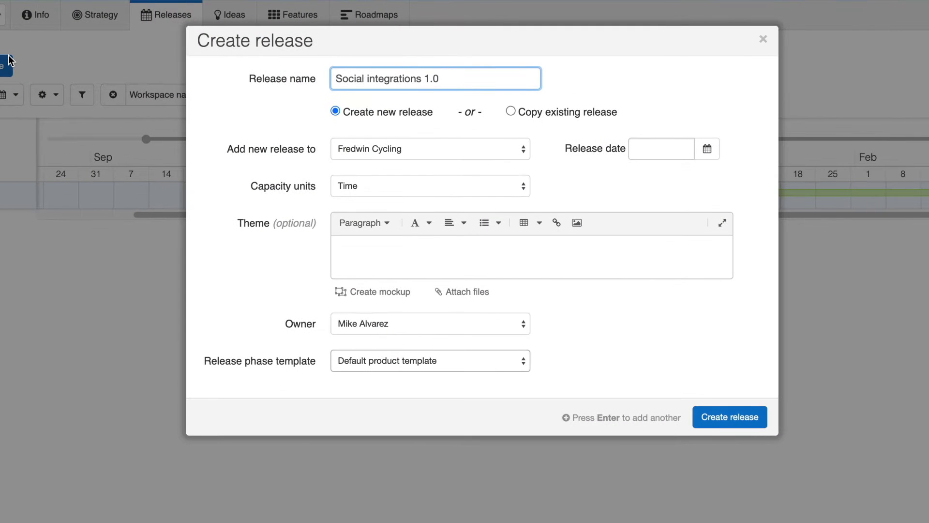
{"action": "left_click", "coordinate": [335, 148]}
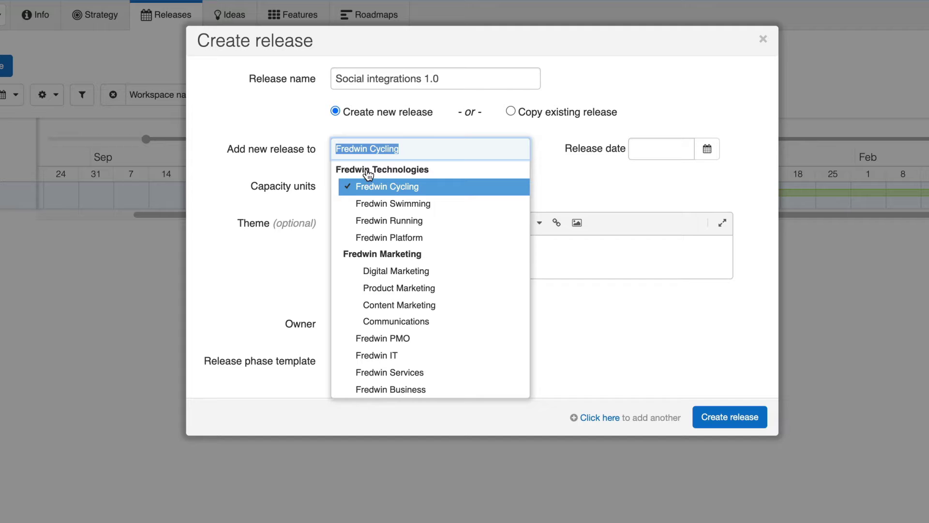
{"action": "left_click", "coordinate": [390, 189]}
{"action": "left_click", "coordinate": [704, 150]}
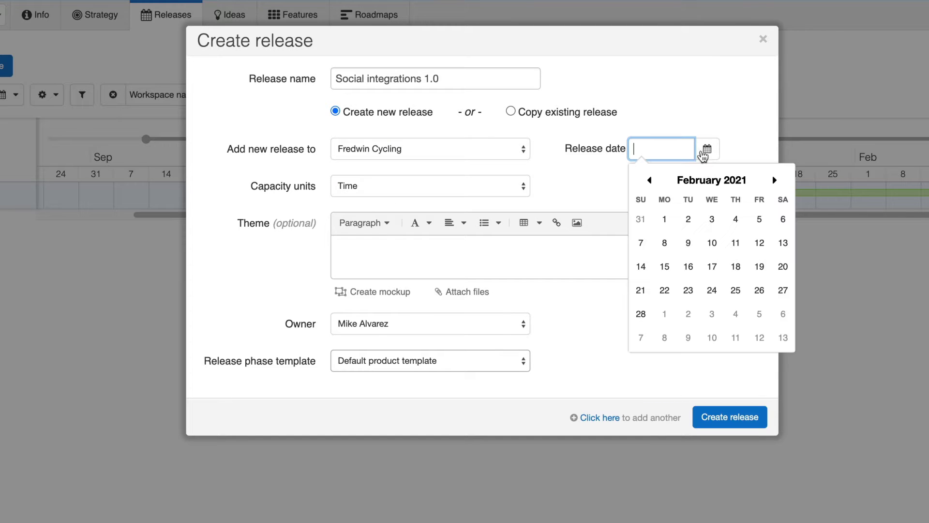
{"action": "left_click", "coordinate": [758, 291]}
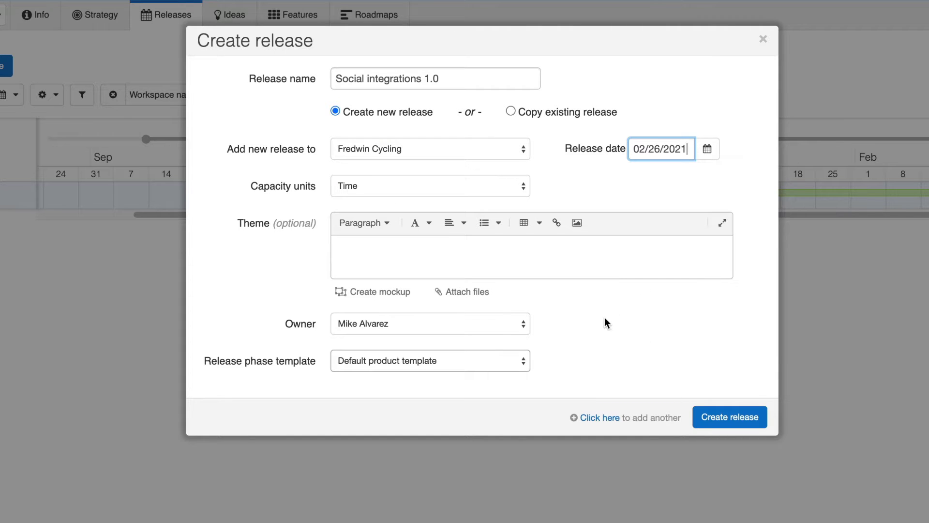
{"action": "left_click", "coordinate": [517, 363]}
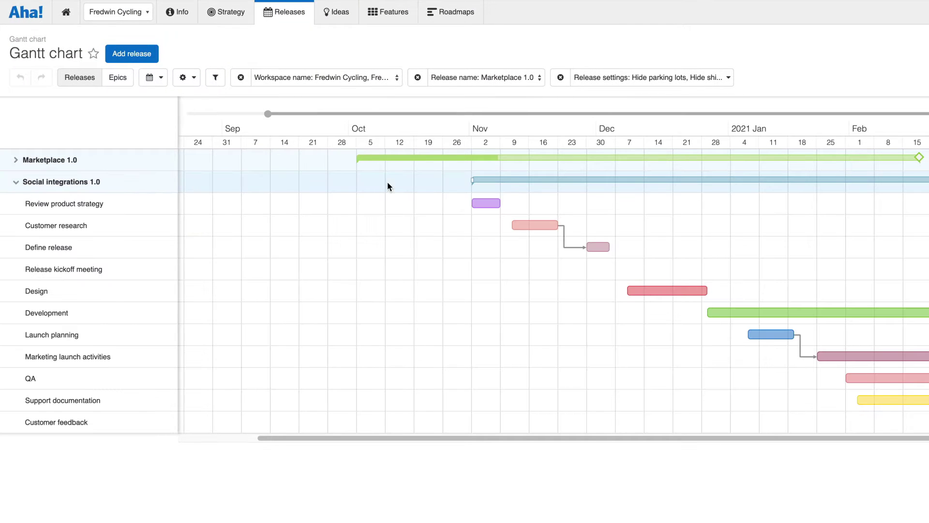
- Start the release on Sep 21, place it above Marketplace 1.0, and show iOS 5.4 and Progress dashboard
{"action": "left_click_drag", "start_coordinate": [487, 178], "coordinate": [320, 183]}
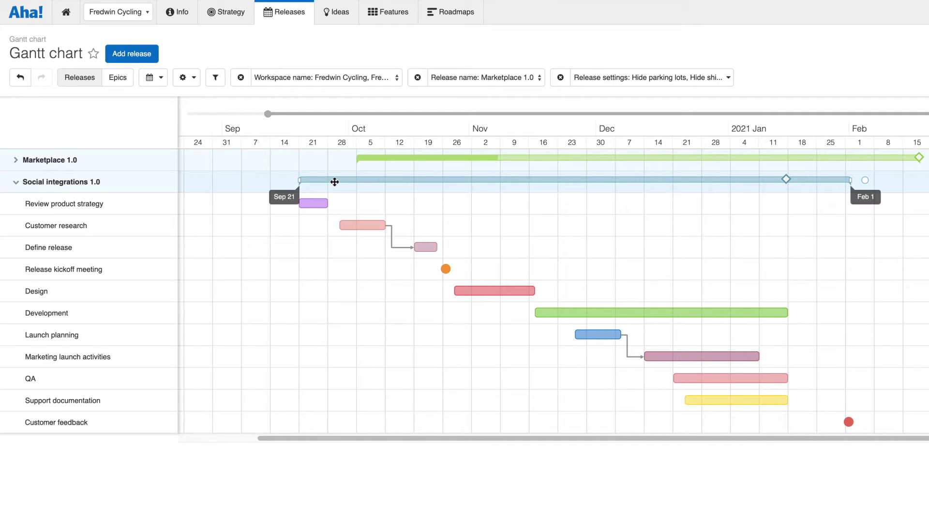
{"action": "left_click_drag", "start_coordinate": [334, 182], "coordinate": [329, 159]}
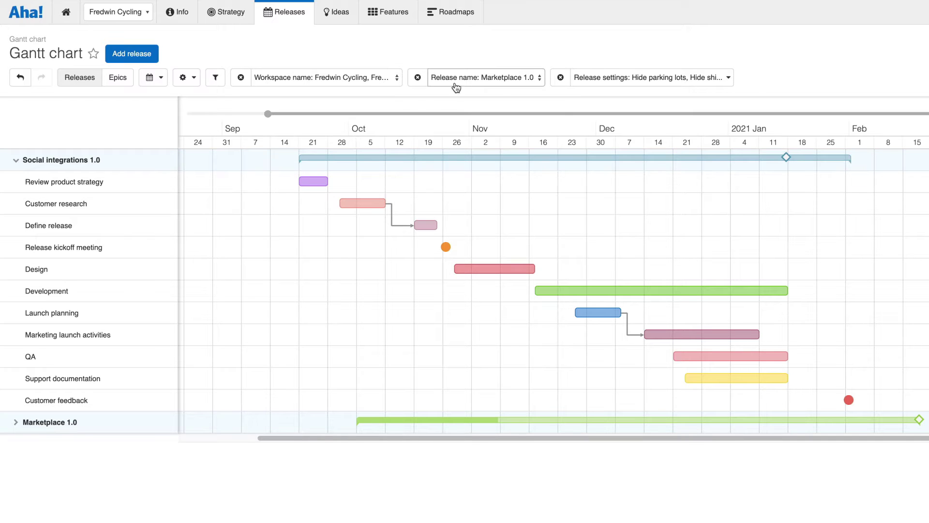
{"action": "left_click", "coordinate": [482, 77]}
{"action": "left_click", "coordinate": [422, 299]}
{"action": "left_click", "coordinate": [422, 351]}
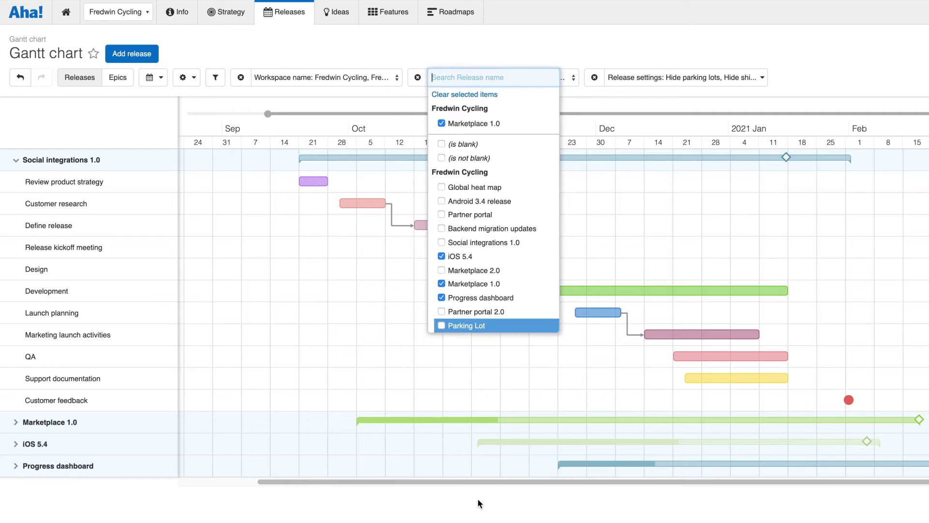
{"action": "left_click", "coordinate": [478, 503]}
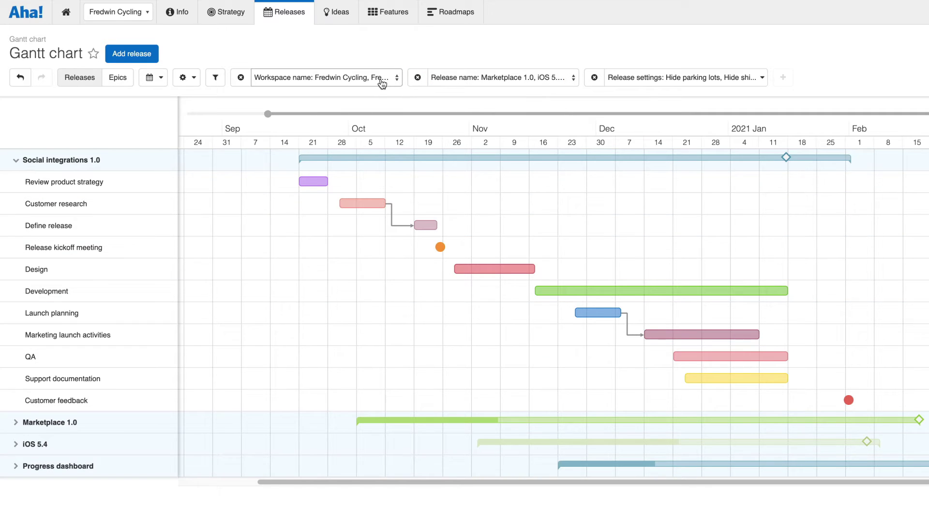
- Check the workspace filter without changing it, then bring up the release's add options
{"action": "left_click", "coordinate": [320, 77]}
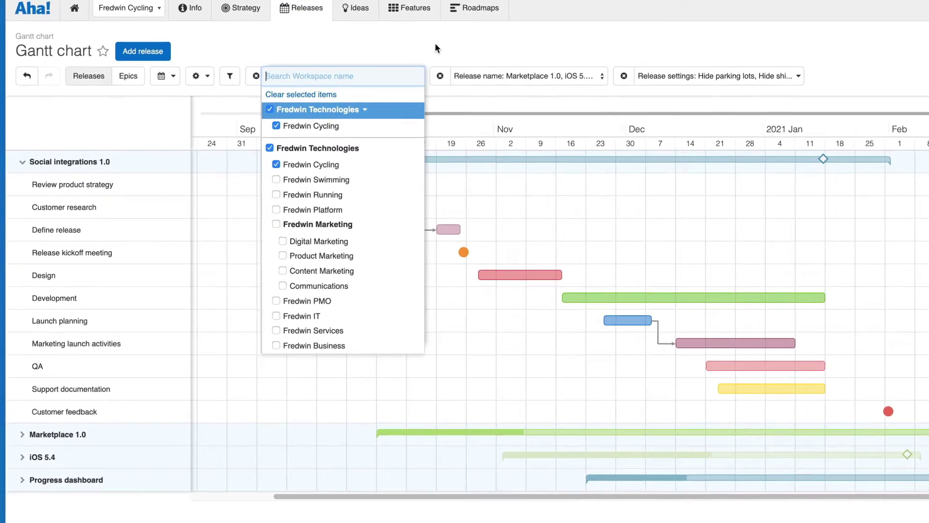
{"action": "left_click", "coordinate": [473, 39]}
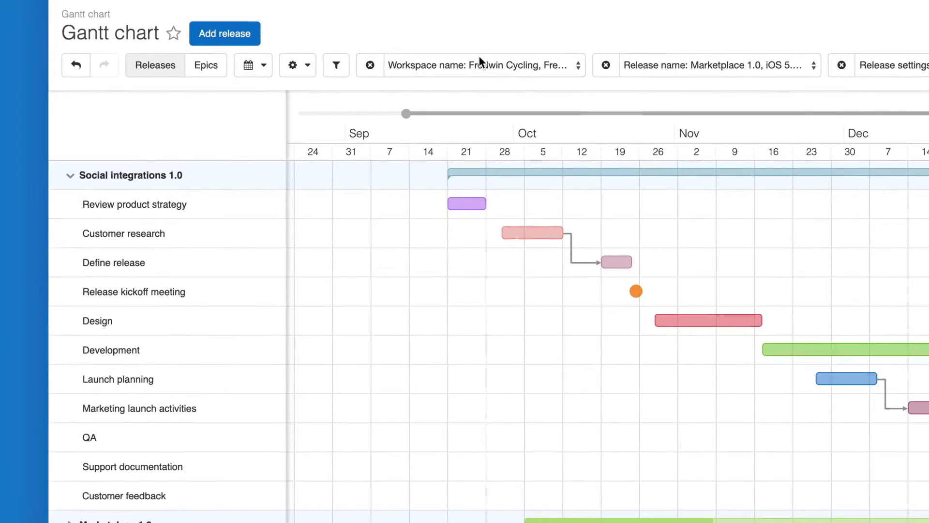
{"action": "left_click", "coordinate": [237, 191]}
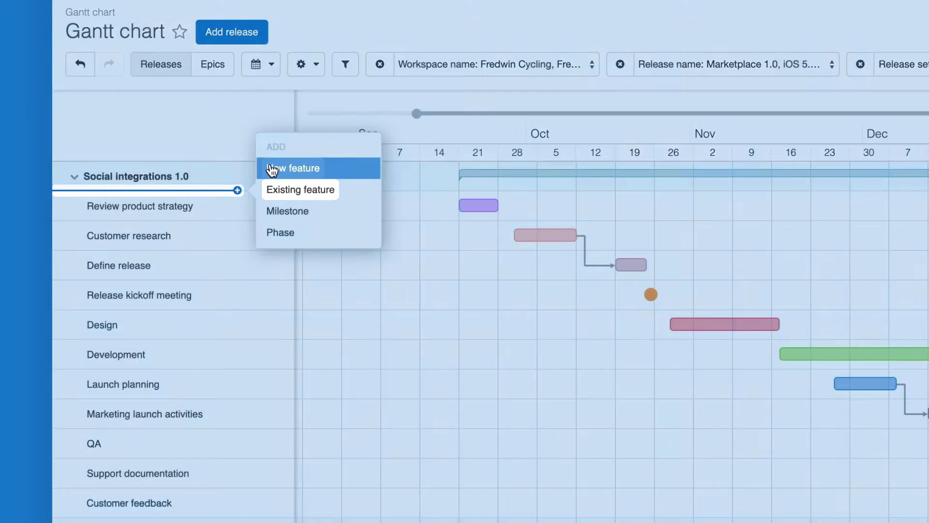
- Put Social login, Social share and follow buttons, and Social photos and videos under Development, shifted earlier
{"action": "left_click", "coordinate": [293, 168]}
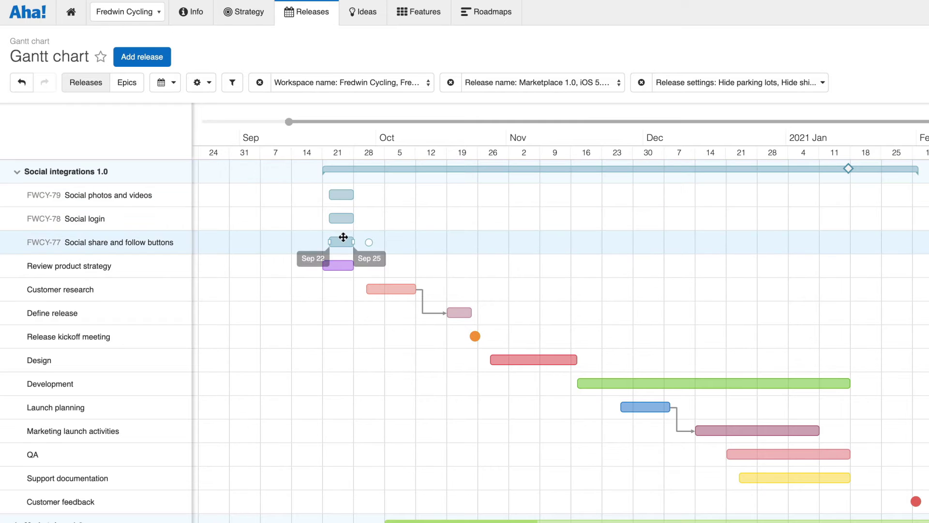
{"action": "left_click_drag", "start_coordinate": [341, 242], "coordinate": [345, 392]}
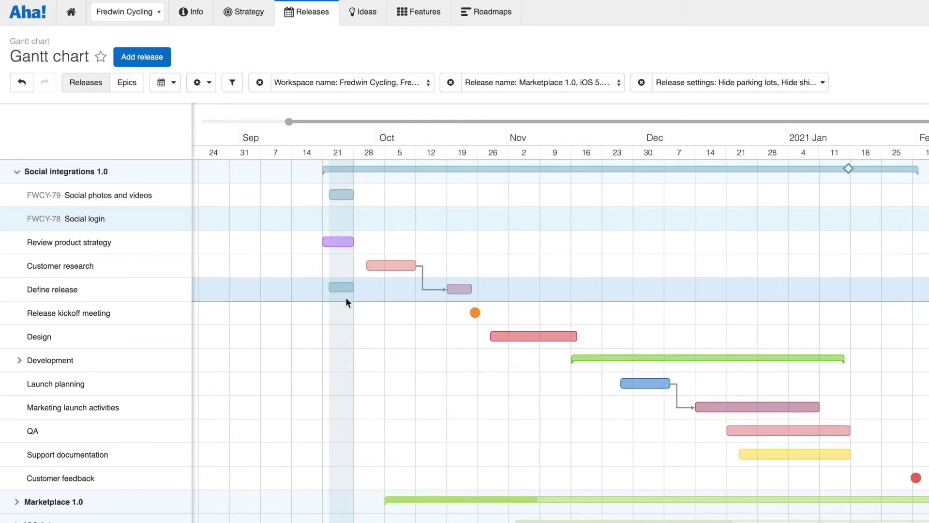
{"action": "left_click_drag", "start_coordinate": [341, 218], "coordinate": [348, 356]}
{"action": "left_click_drag", "start_coordinate": [347, 193], "coordinate": [346, 325]}
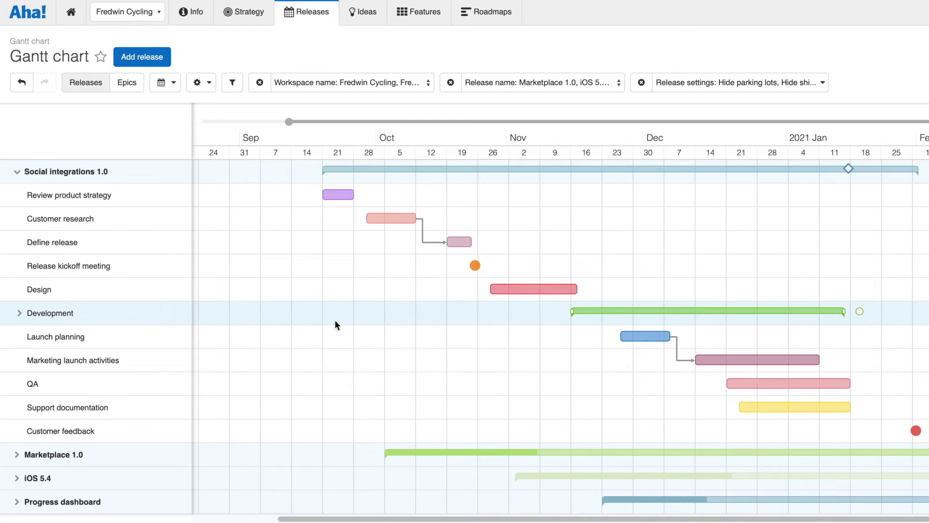
{"action": "left_click", "coordinate": [20, 313]}
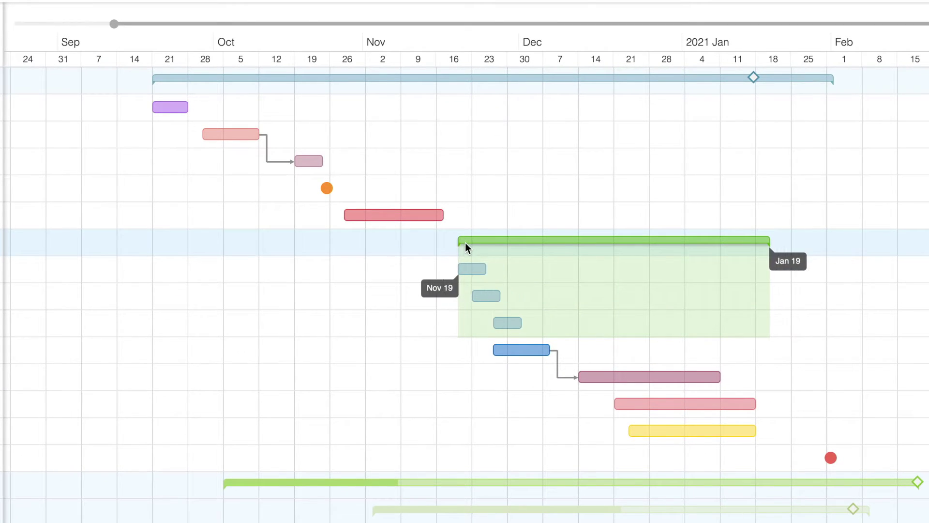
{"action": "left_click_drag", "start_coordinate": [468, 242], "coordinate": [445, 243]}
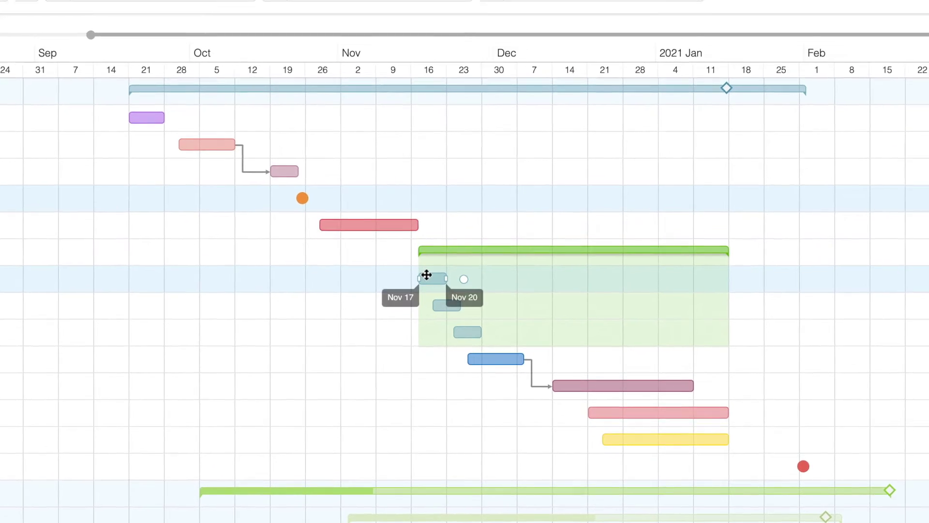
- Link the goal Top rated social fitness app to Social photos and videos
{"action": "left_click", "coordinate": [427, 276]}
{"action": "left_click", "coordinate": [482, 224]}
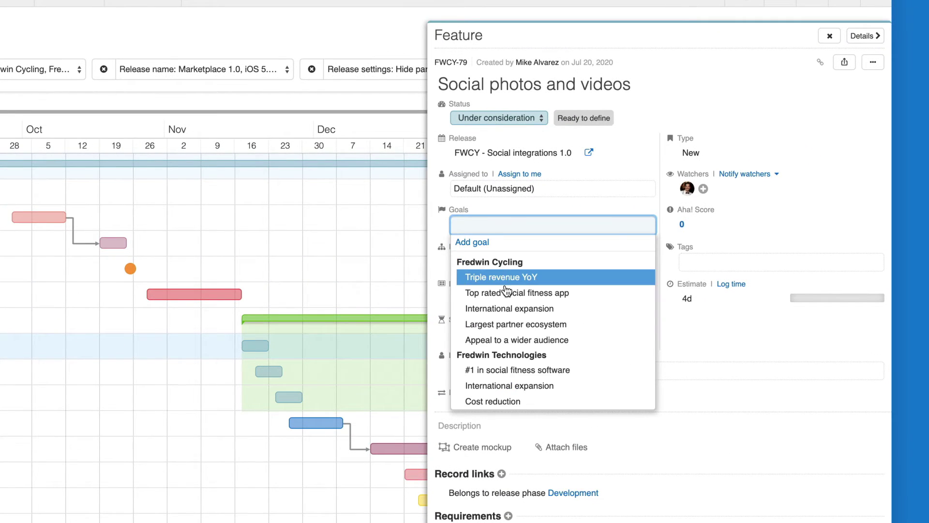
{"action": "left_click", "coordinate": [518, 292]}
{"action": "left_click", "coordinate": [428, 247]}
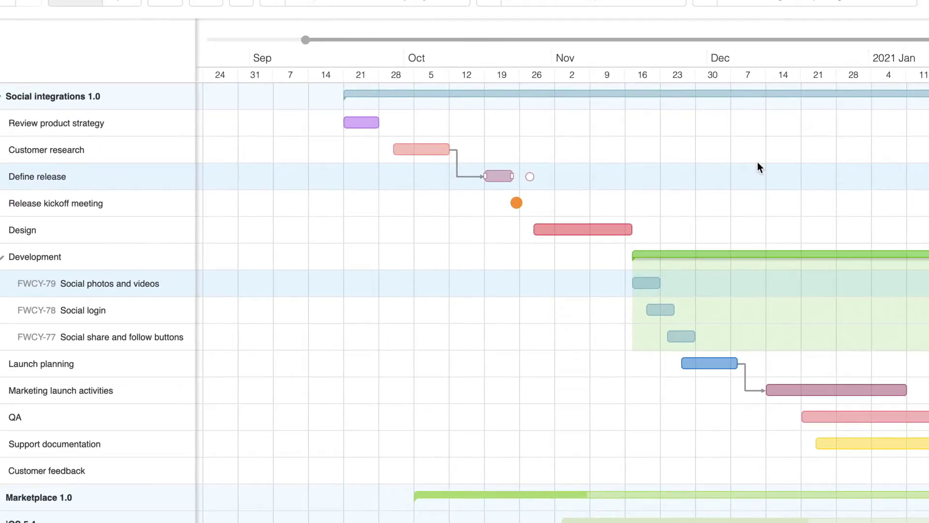
- Move Review product strategy to Sep 14 and align the release with its visible children
{"action": "left_click_drag", "start_coordinate": [367, 122], "coordinate": [337, 122]}
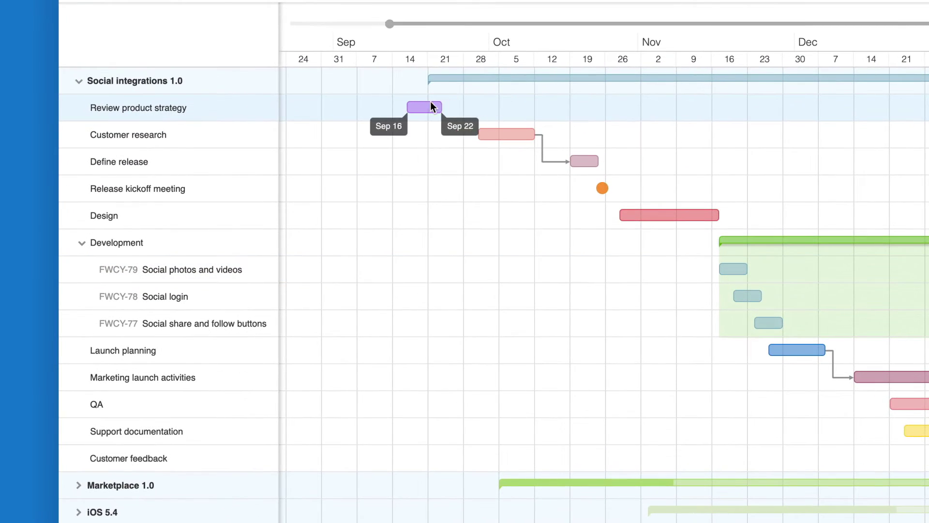
{"action": "left_click", "coordinate": [266, 80]}
{"action": "left_click", "coordinate": [274, 151]}
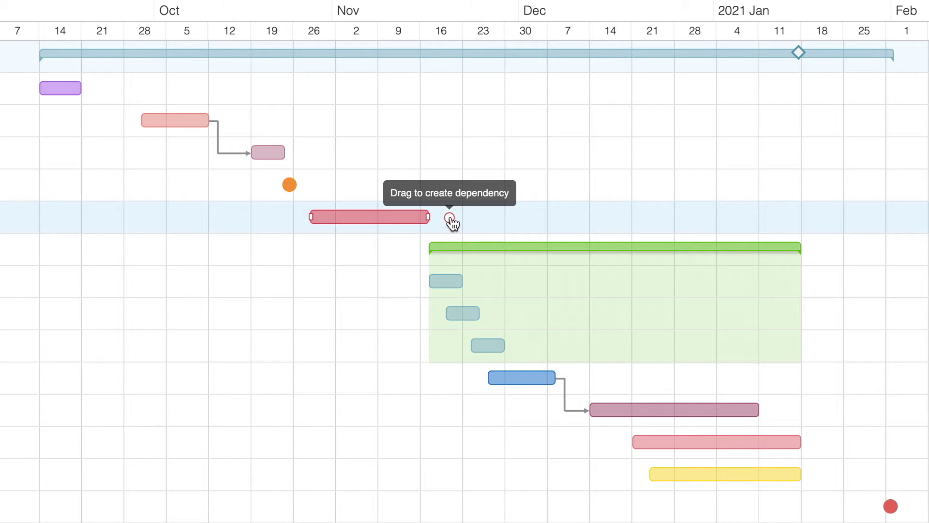
- Make Development depend on Design, then drag the Development phase later to start around Nov 17
{"action": "left_click_drag", "start_coordinate": [450, 219], "coordinate": [425, 246]}
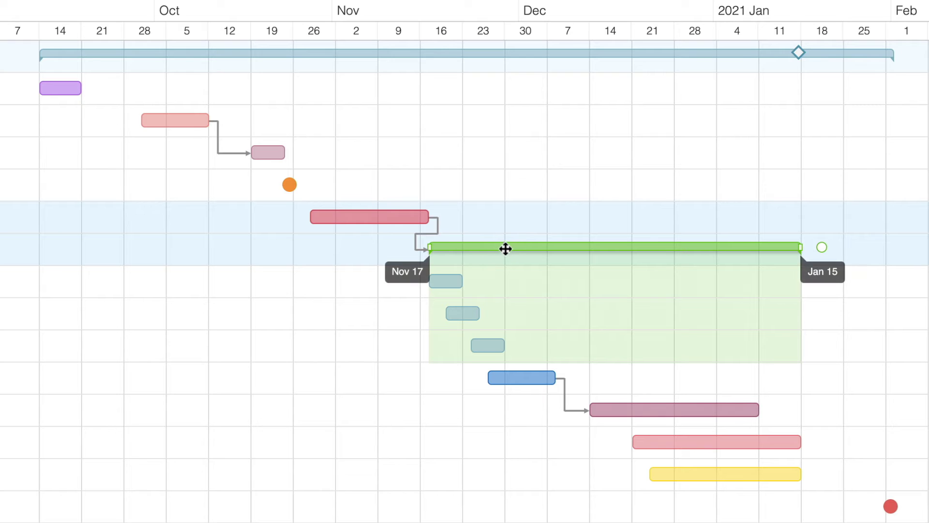
{"action": "left_click_drag", "start_coordinate": [491, 248], "coordinate": [443, 251]}
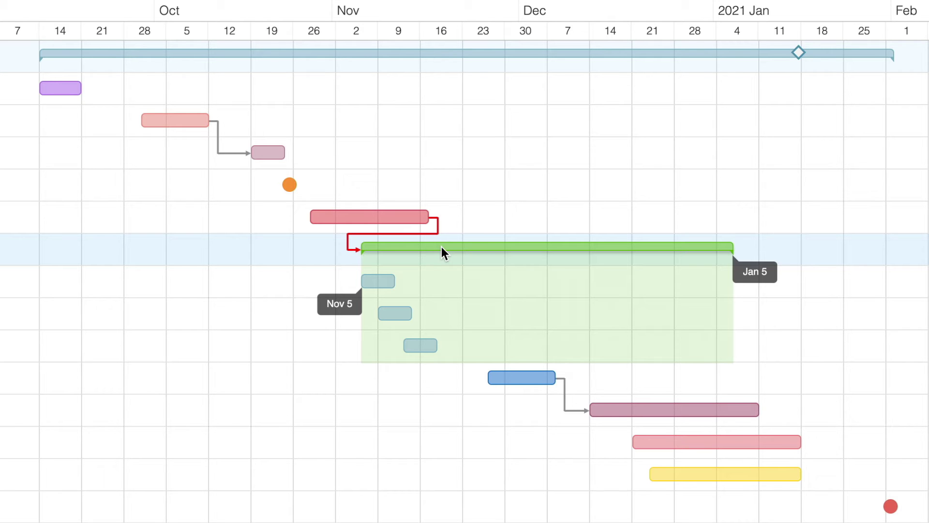
{"action": "left_click_drag", "start_coordinate": [442, 247], "coordinate": [511, 244]}
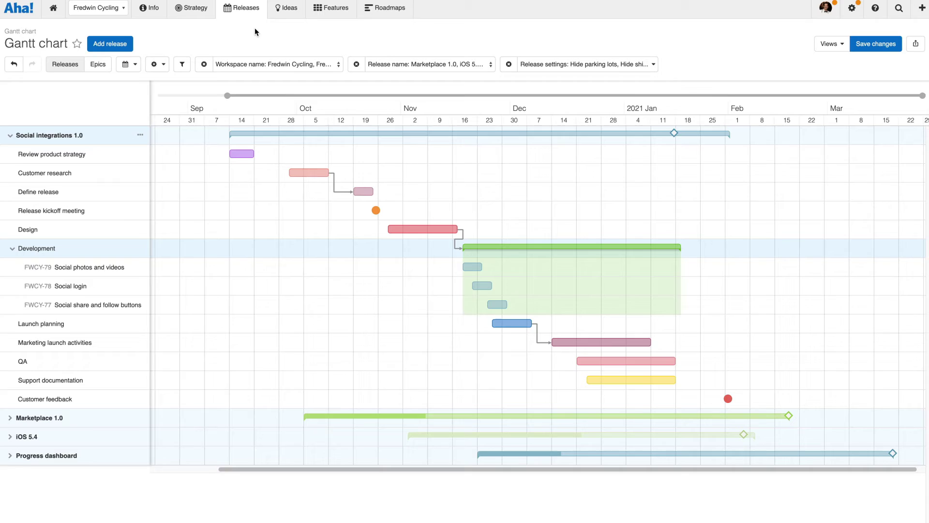
- Set the status of Social integrations 1.0 to Scheduled in its release details
{"action": "left_click", "coordinate": [260, 66]}
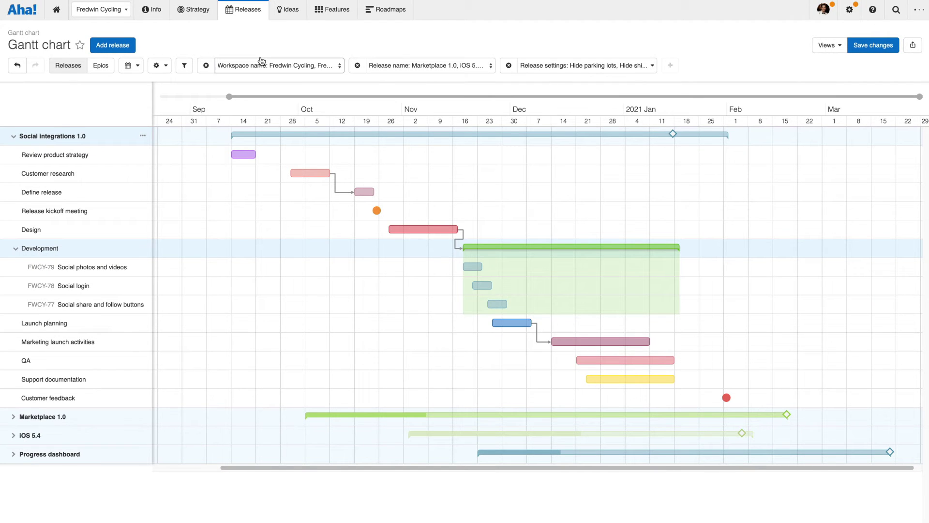
{"action": "left_click", "coordinate": [338, 118]}
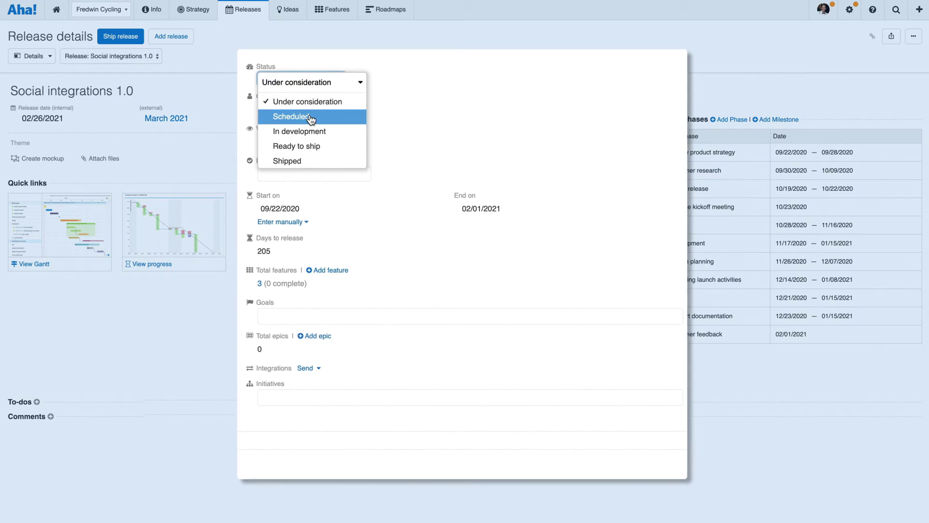
{"action": "left_click", "coordinate": [320, 141]}
- Link goal Top rated social fitness app and initiative Enhanced integrations, and add a theme description
{"action": "left_click", "coordinate": [374, 314]}
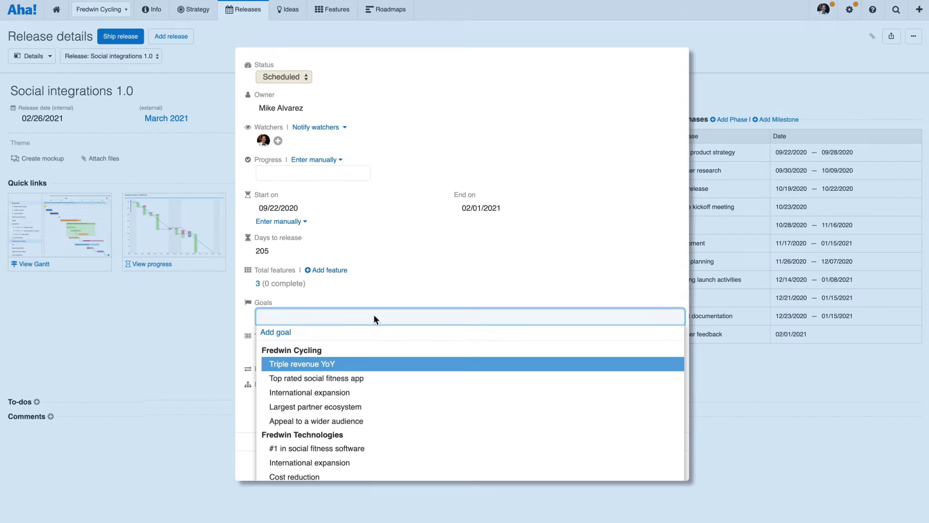
{"action": "left_click", "coordinate": [390, 378]}
{"action": "left_click", "coordinate": [397, 397]}
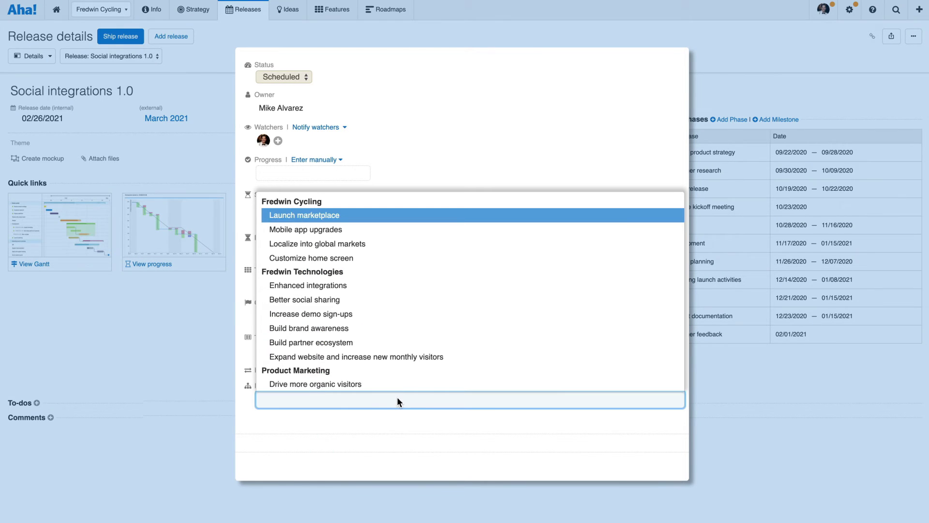
{"action": "left_click", "coordinate": [405, 288]}
{"action": "left_click", "coordinate": [423, 193]}
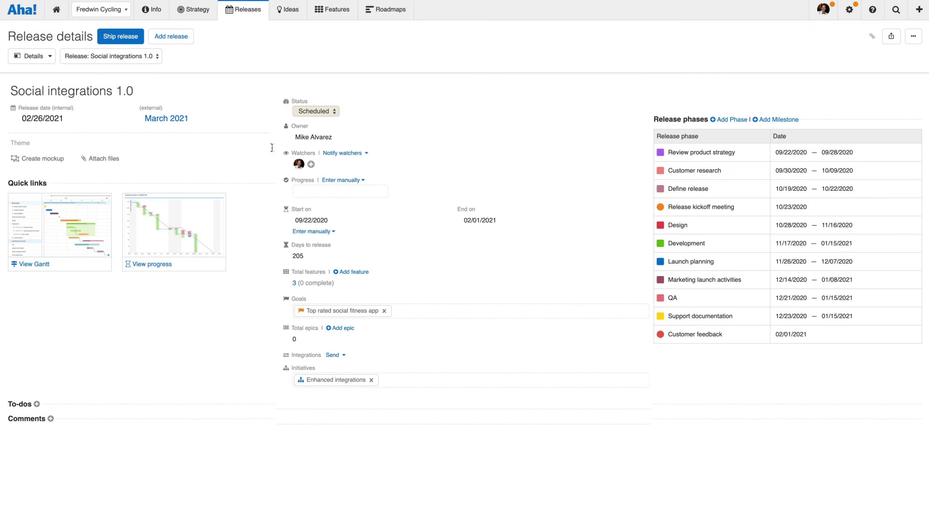
{"action": "left_click", "coordinate": [87, 167]}
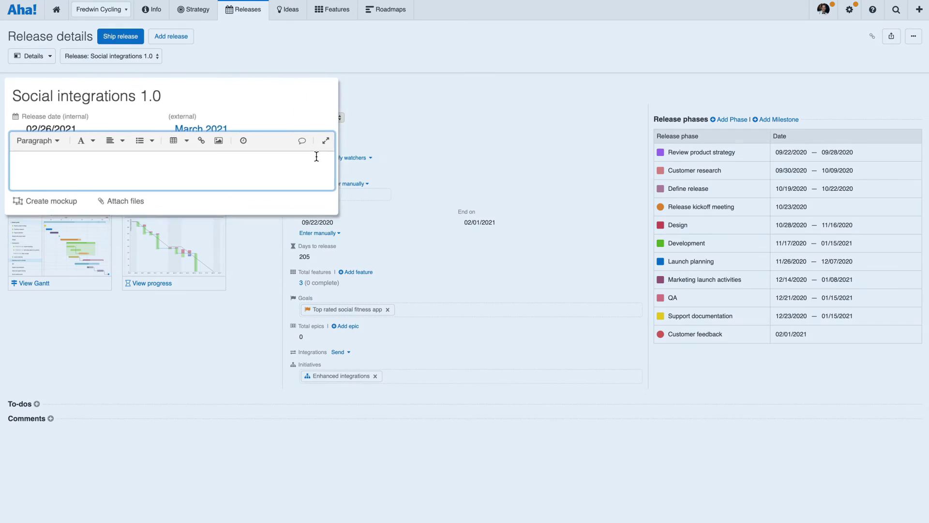
{"action": "type", "text": "Integrate with the top social apps our customers are using daily."}
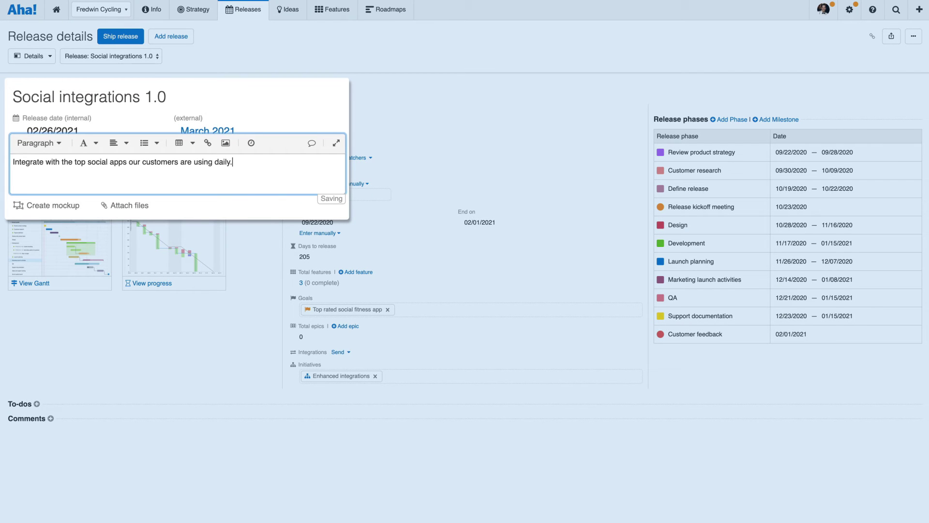
{"action": "left_click", "coordinate": [390, 169]}
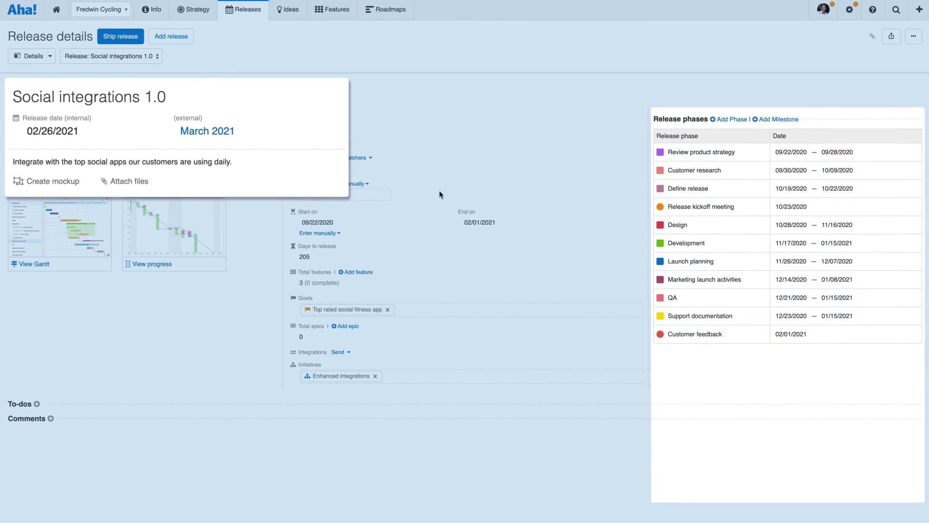
{"action": "type", "text": "testimonials"}
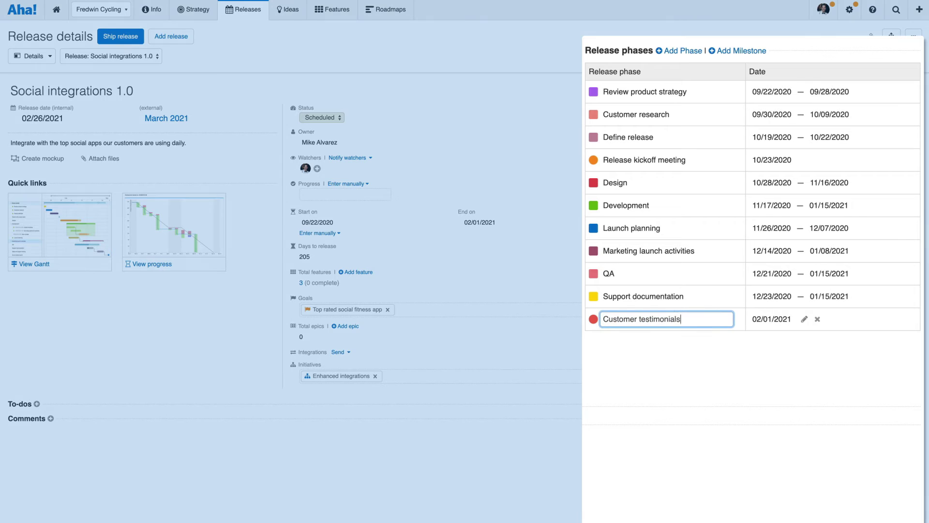
- Rename the Customer feedback phase to Customer testimonials, dated February 25, 2021
{"action": "left_click", "coordinate": [771, 319]}
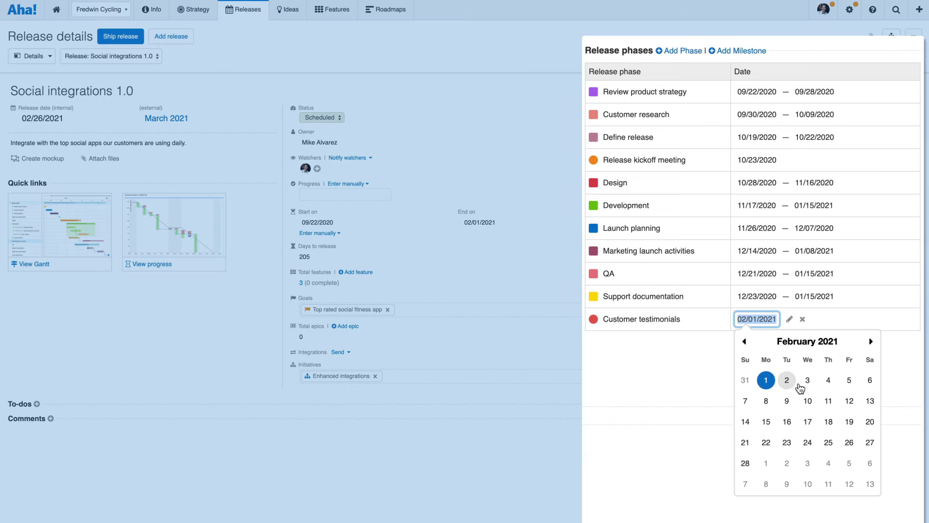
{"action": "left_click", "coordinate": [828, 441]}
{"action": "left_click", "coordinate": [508, 138]}
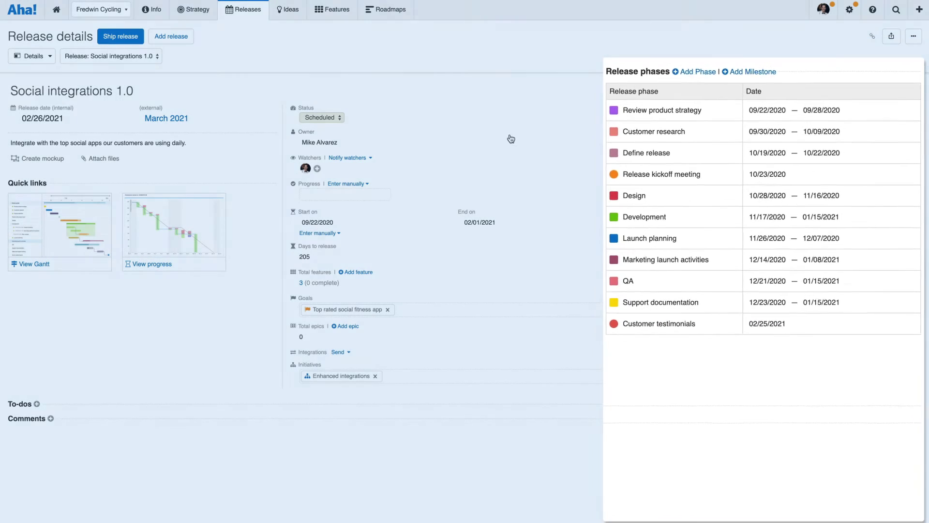
{"action": "mouse_move", "coordinate": [333, 10]}
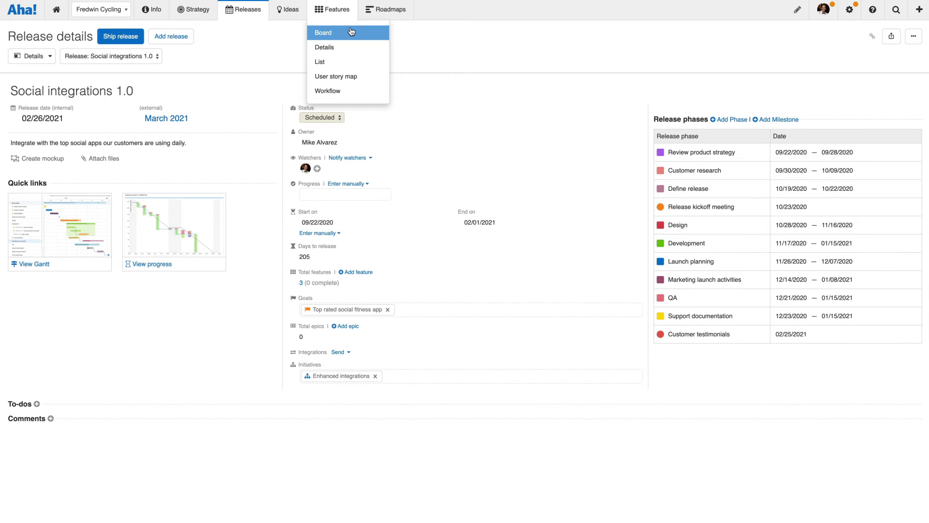
- Show the Social integrations 1.0 column on the features board, with Social share and follow buttons on top
{"action": "left_click", "coordinate": [352, 32]}
{"action": "left_click", "coordinate": [298, 56]}
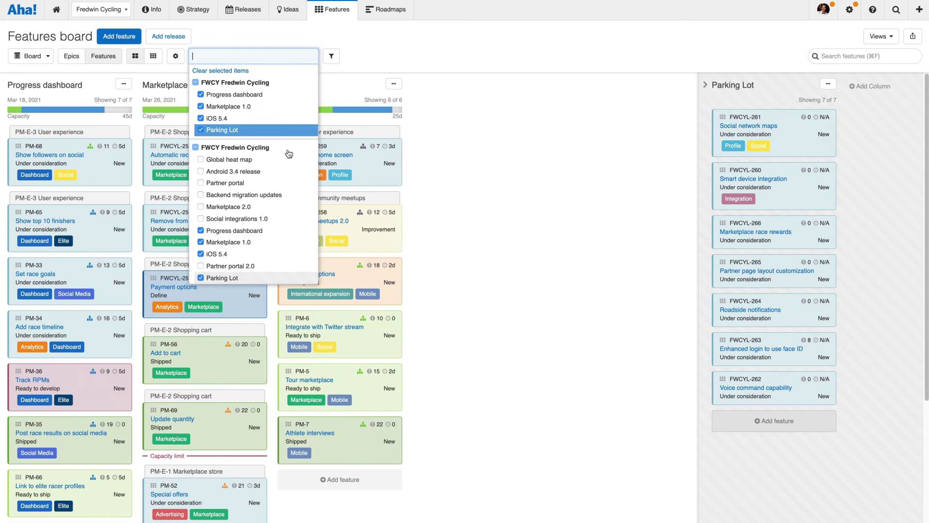
{"action": "left_click", "coordinate": [237, 218]}
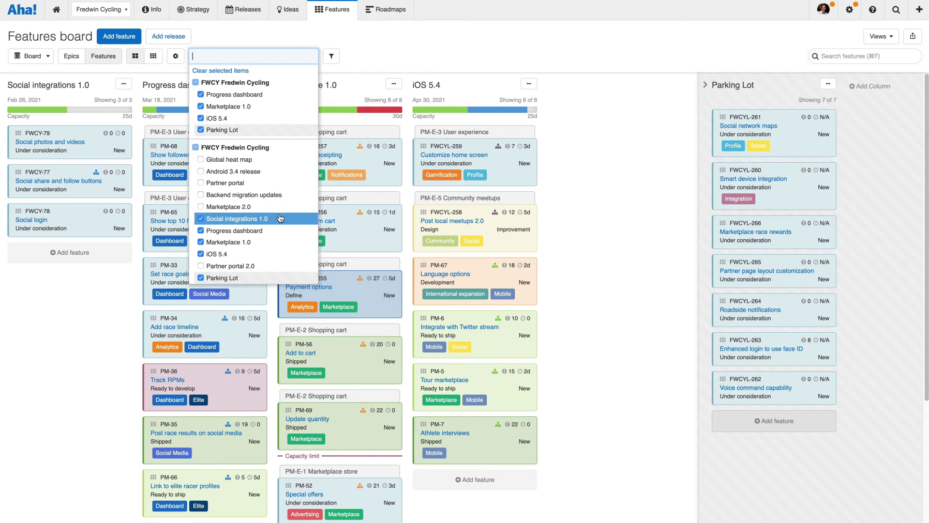
{"action": "left_click", "coordinate": [87, 288]}
{"action": "left_click_drag", "start_coordinate": [103, 181], "coordinate": [103, 143]}
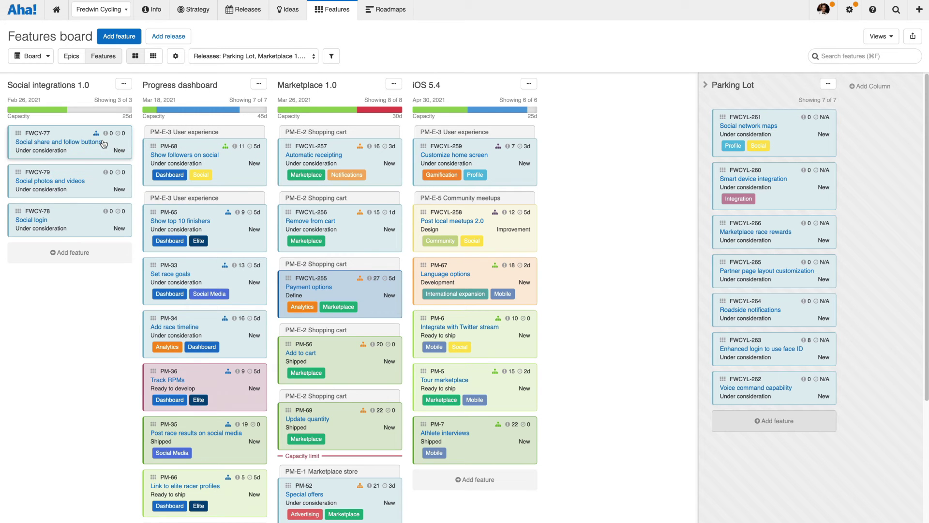
- Mark Social share and follow buttons as Shipped, then return to the release Gantt chart
{"action": "left_click", "coordinate": [103, 143]}
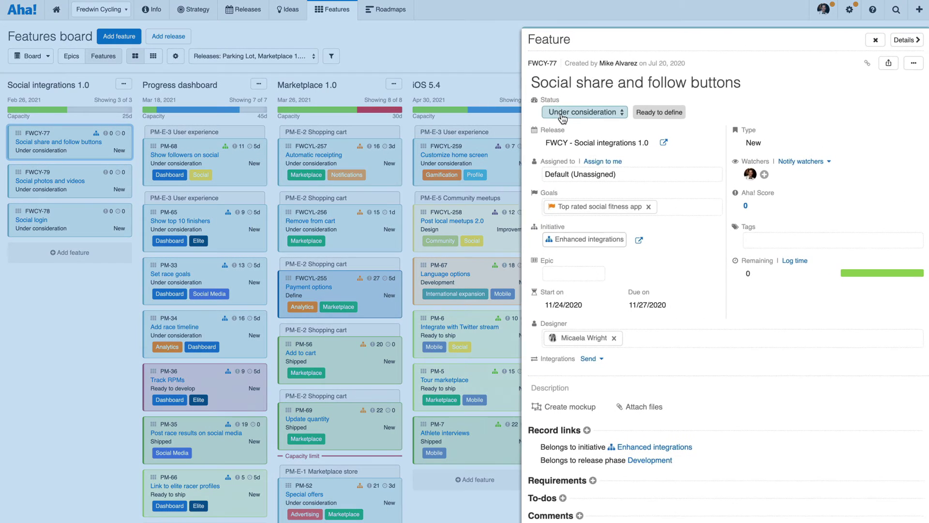
{"action": "left_click", "coordinate": [571, 116]}
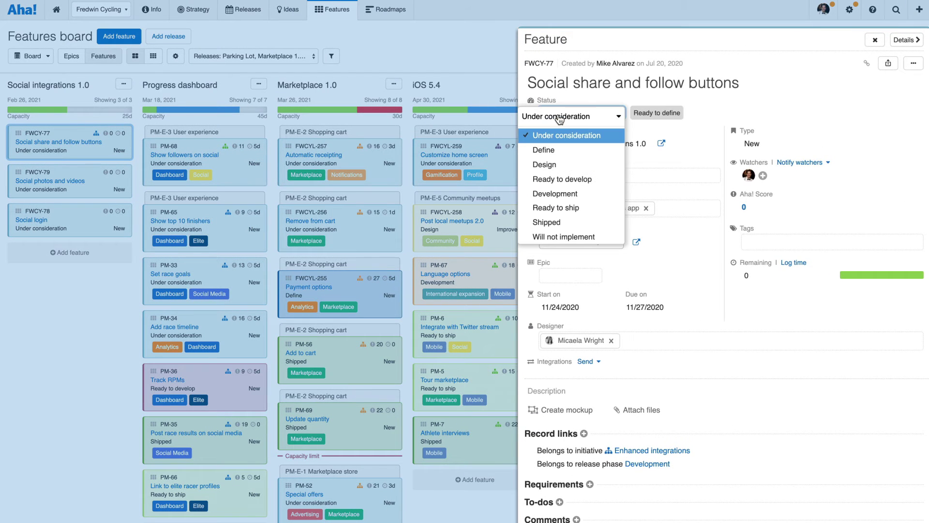
{"action": "left_click", "coordinate": [547, 223]}
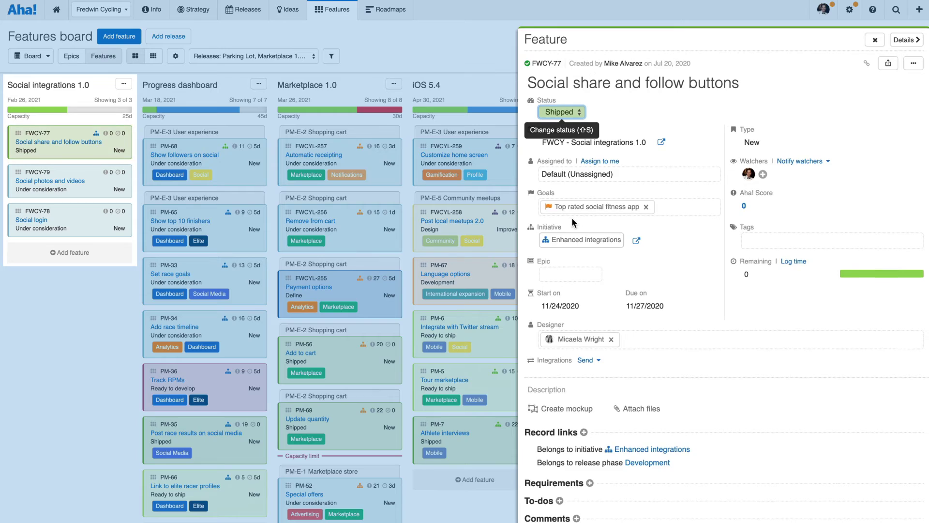
{"action": "key", "text": "Escape"}
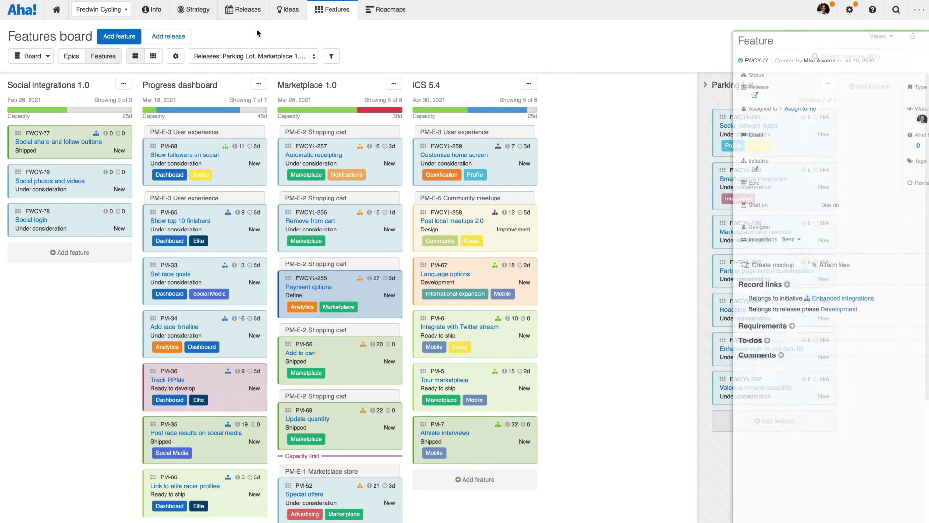
{"action": "left_click", "coordinate": [256, 29]}
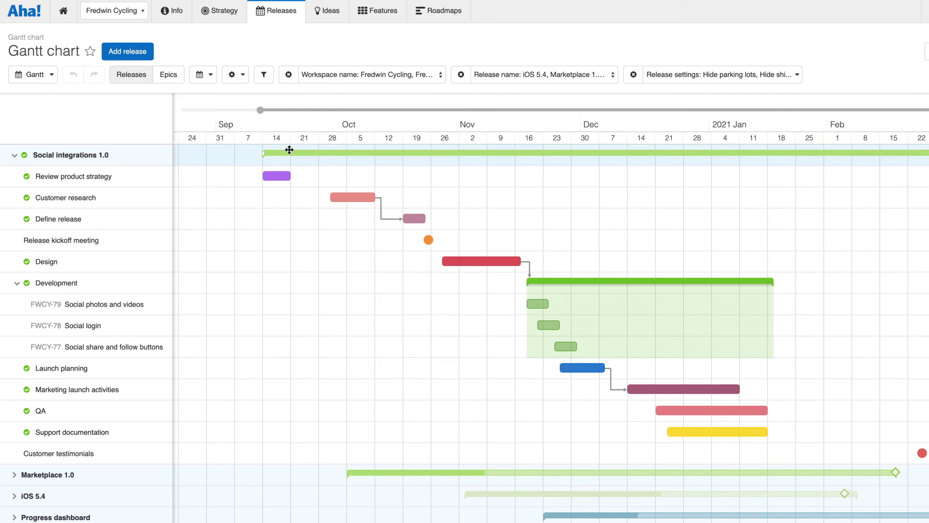
- Ship the Social integrations 1.0 release with the note 'Great work, team!'
{"action": "left_click", "coordinate": [288, 150]}
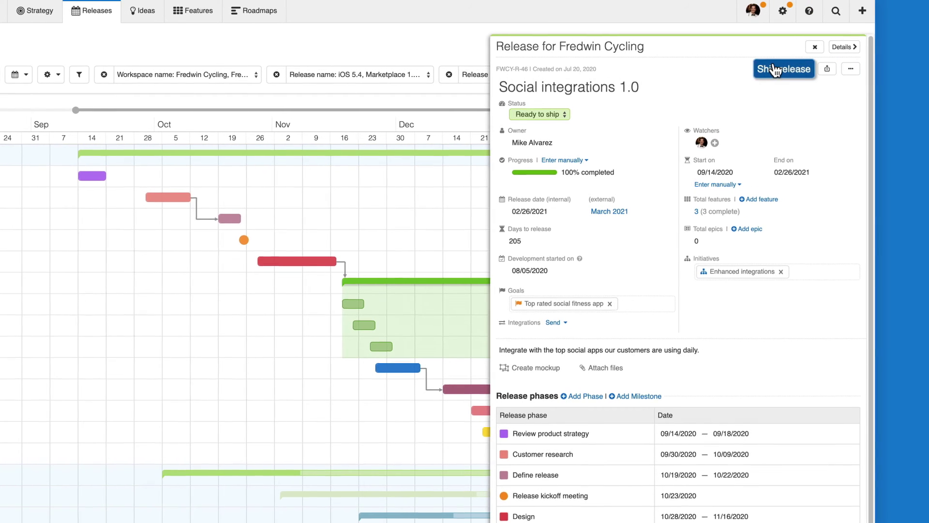
{"action": "left_click", "coordinate": [783, 68]}
{"action": "left_click", "coordinate": [633, 90]}
{"action": "type", "text": "Great work, team!"}
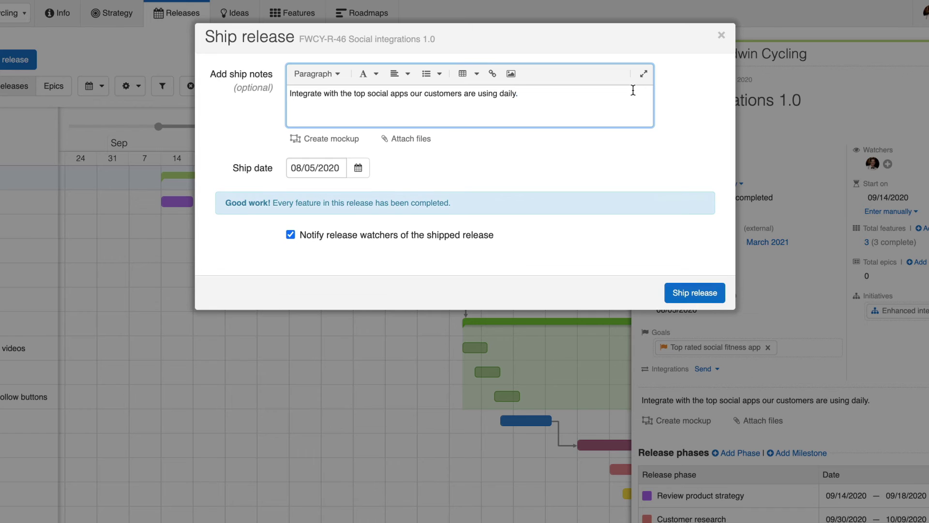
{"action": "left_click", "coordinate": [694, 290]}
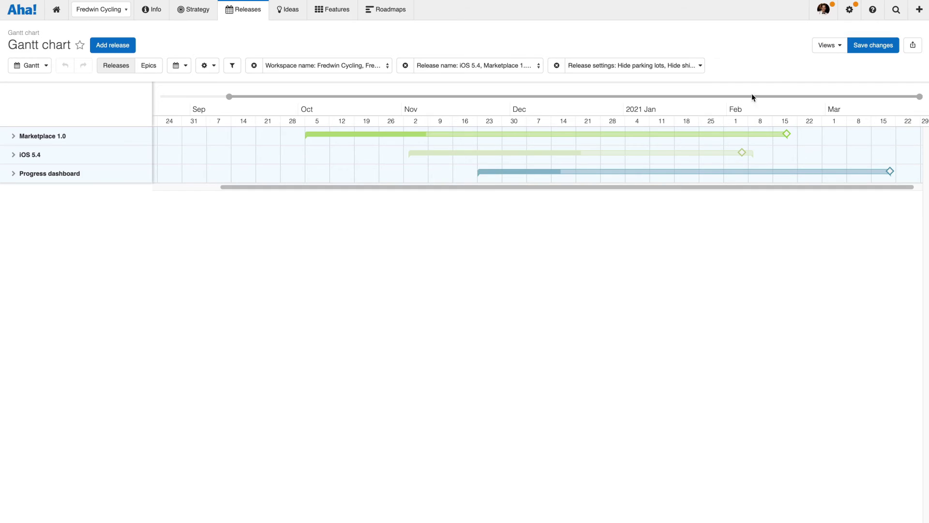
- Choose Get help from an expert from the ? help menu
{"action": "left_click", "coordinate": [872, 9]}
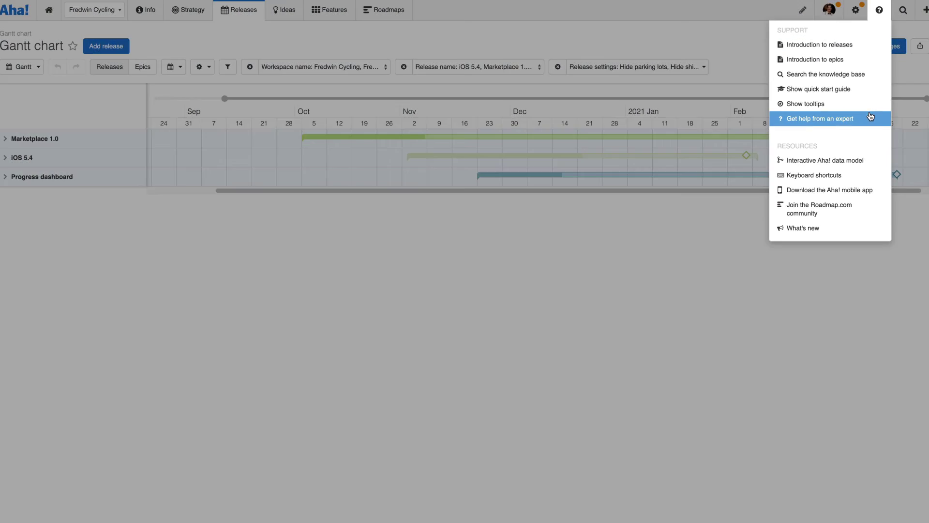
{"action": "left_click", "coordinate": [814, 116]}
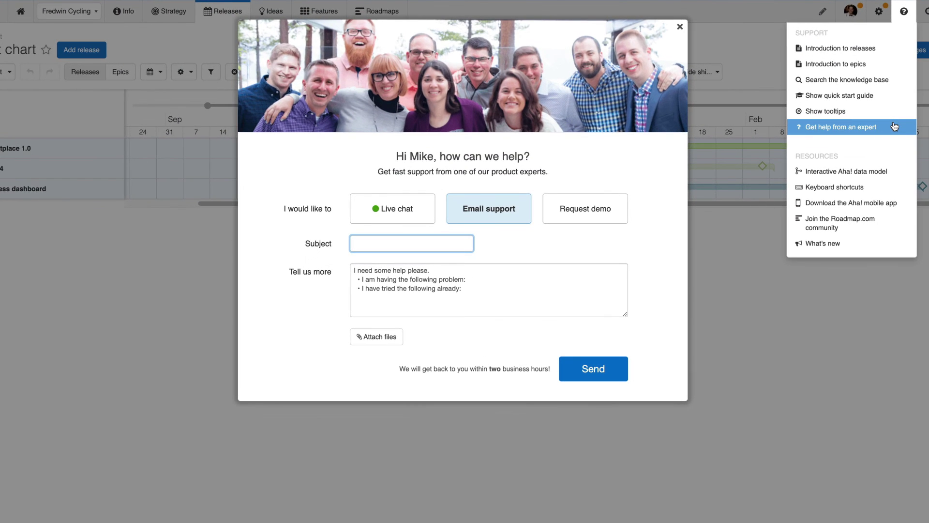